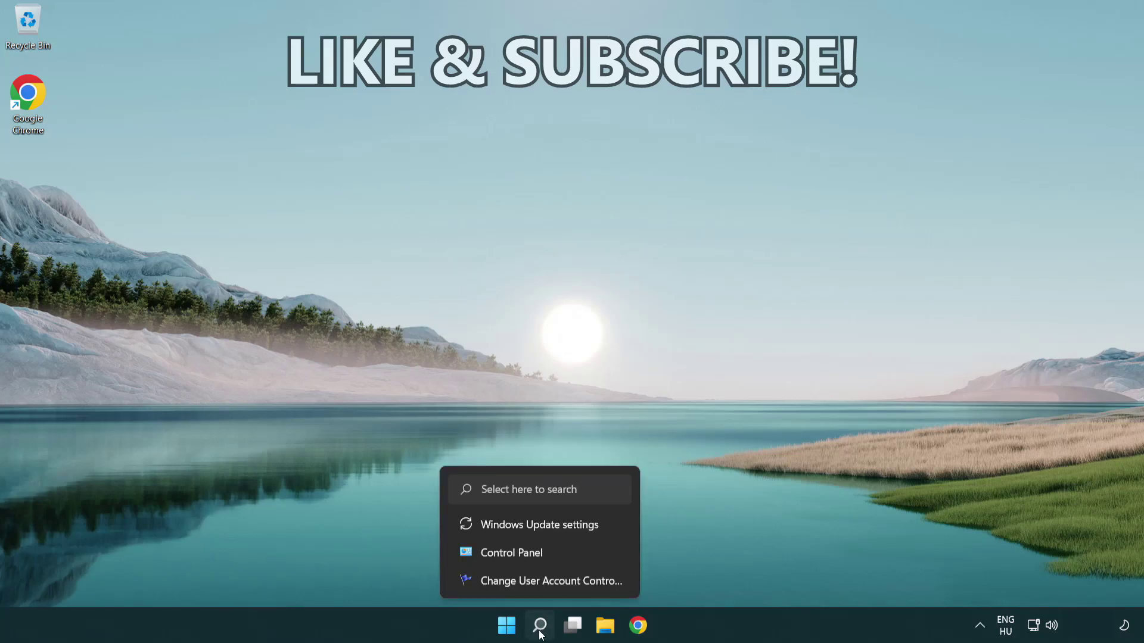
Search for cmd and run Command Prompt as administrator.
{"action": "left_click", "coordinate": [540, 626]}
{"action": "type", "text": "cmd"}
{"action": "right_click", "coordinate": [465, 212]}
{"action": "left_click", "coordinate": [554, 235]}
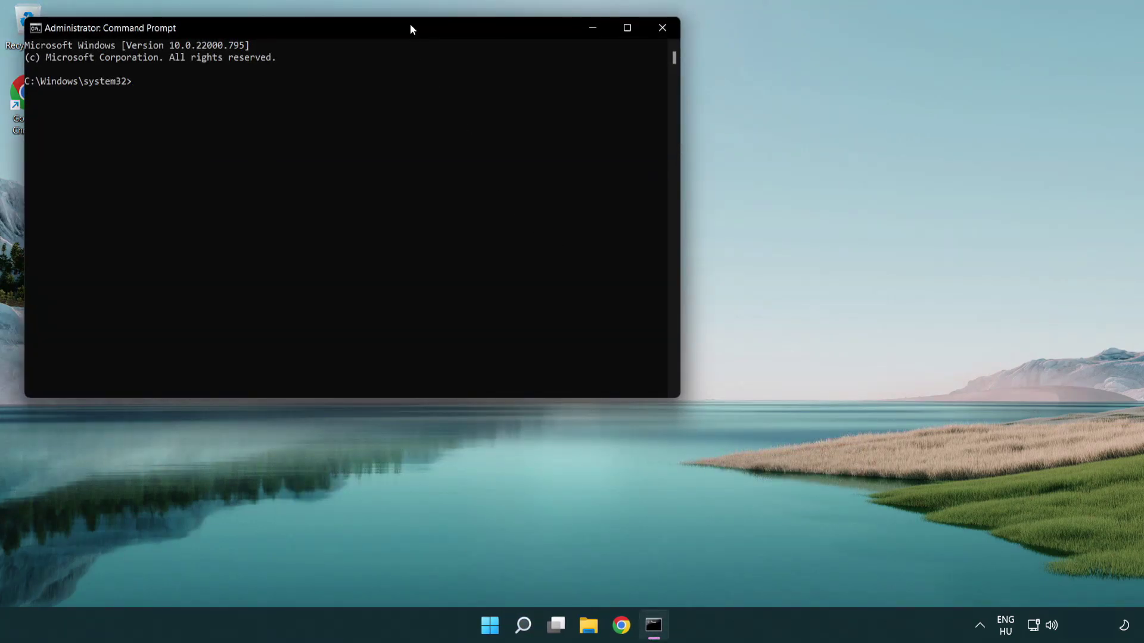
Run ipconfig /flushdns and netsh winsock reset, then exit the prompt.
{"action": "left_click_drag", "start_coordinate": [410, 26], "coordinate": [619, 130]}
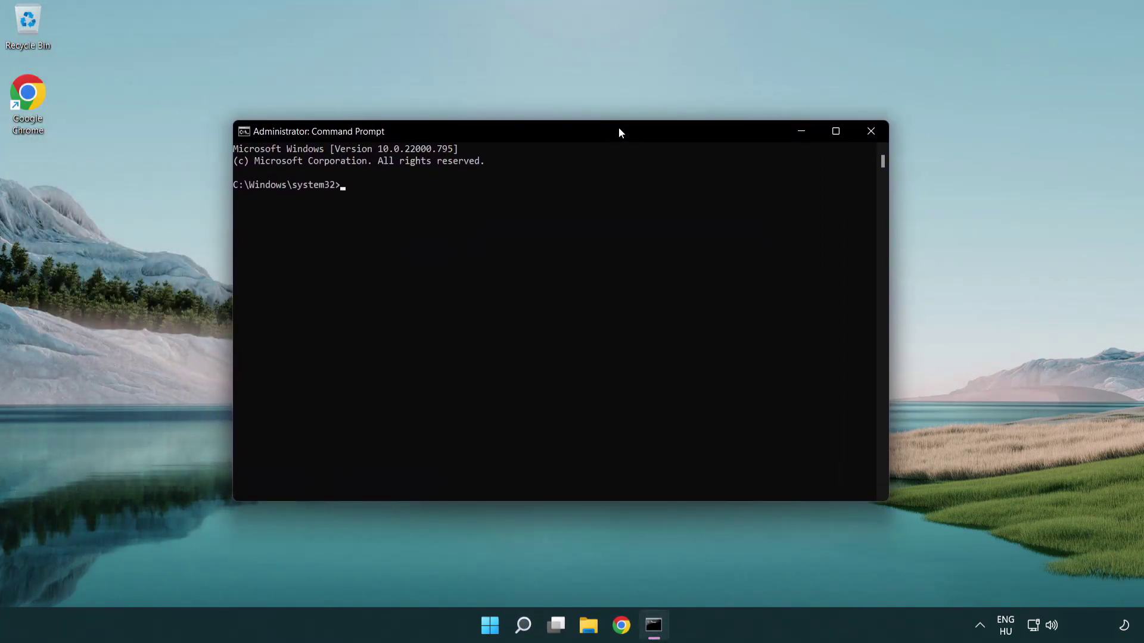
{"action": "type", "text": "ipconfig /flus"}
{"action": "type", "text": "h"}
{"action": "type", "text": "dns"}
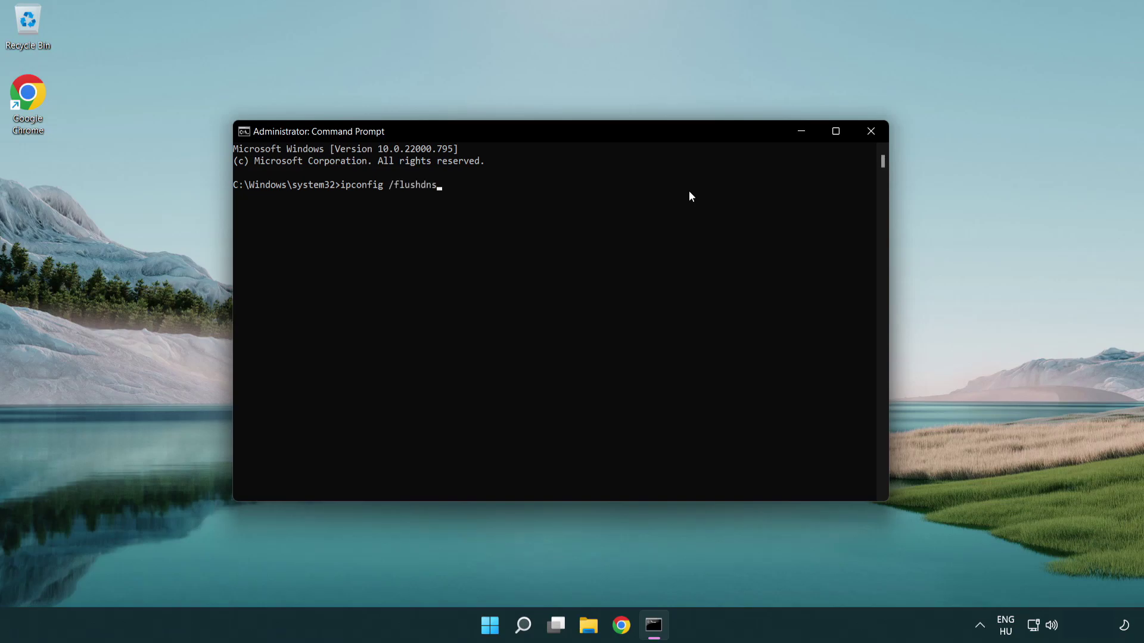
{"action": "key", "text": "Return"}
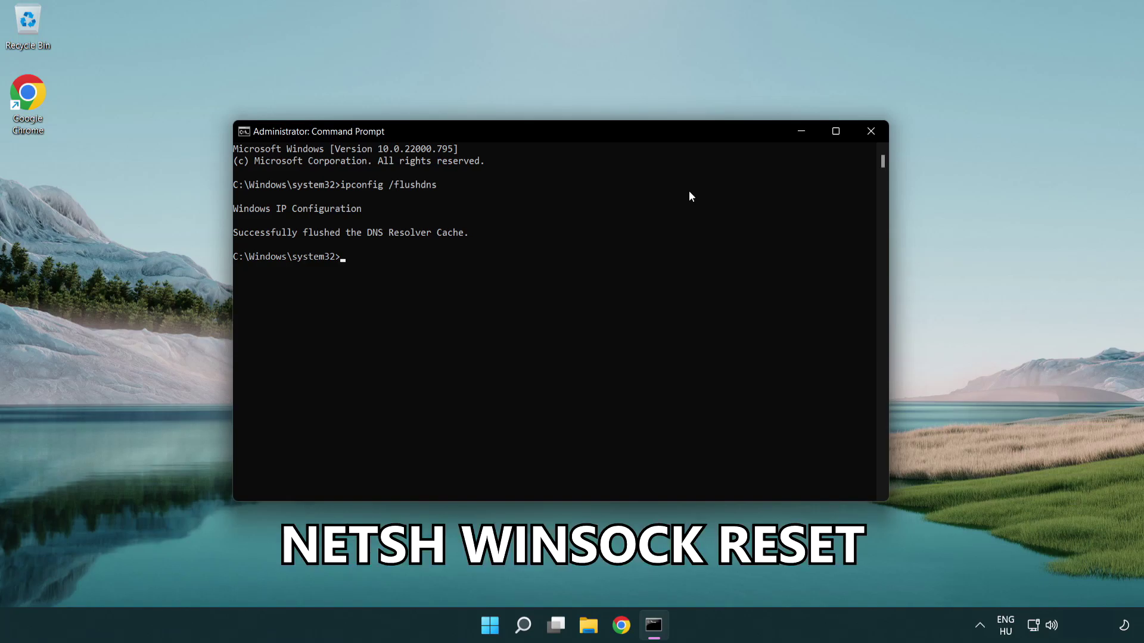
{"action": "type", "text": "netsh winsock reset"}
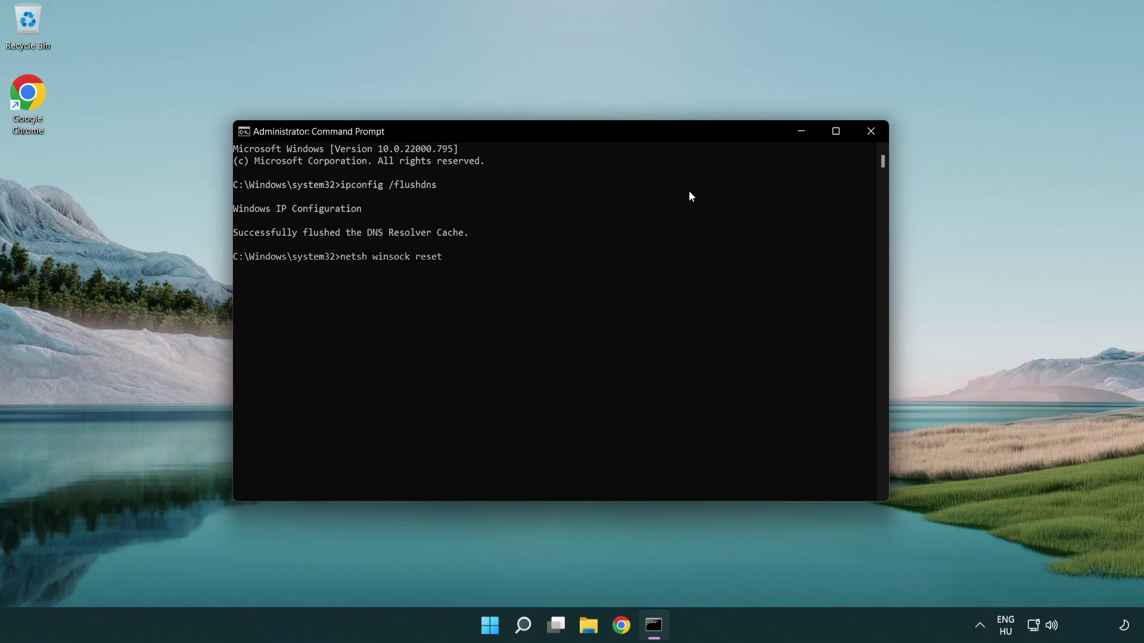
{"action": "key", "text": "Return"}
{"action": "type", "text": "ex"}
{"action": "type", "text": "it"}
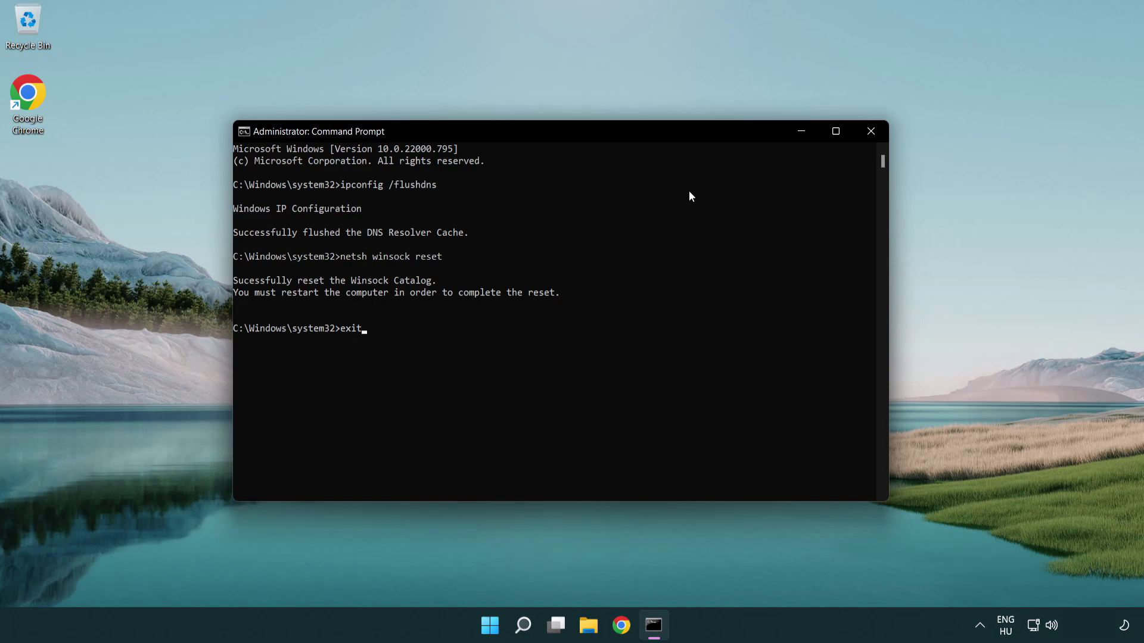
{"action": "key", "text": "Return"}
Open More network adapter options via the tray's Network and Internet settings and Advanced network settings.
{"action": "right_click", "coordinate": [1035, 629]}
{"action": "left_click", "coordinate": [1036, 585]}
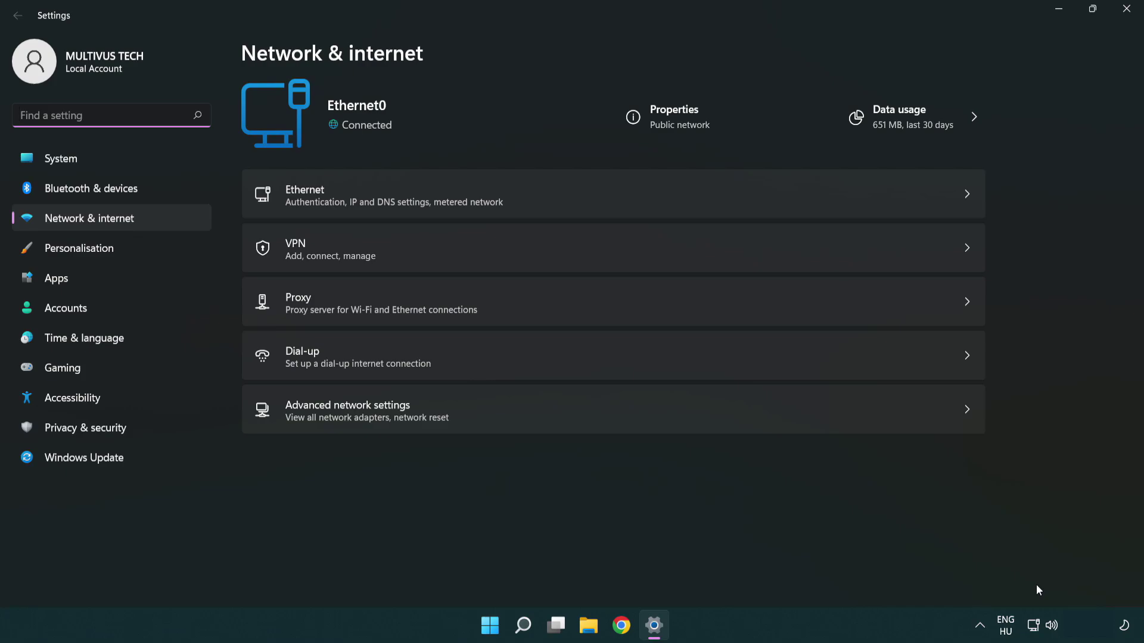
{"action": "left_click", "coordinate": [615, 418]}
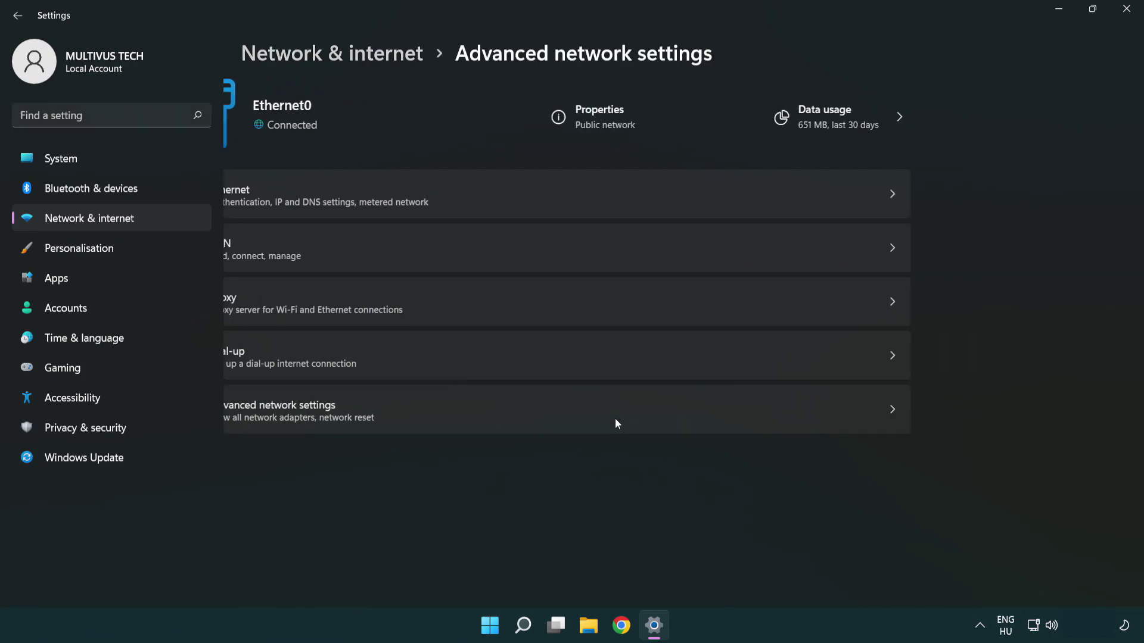
{"action": "left_click", "coordinate": [350, 430]}
{"action": "left_click_drag", "start_coordinate": [424, 156], "coordinate": [499, 90]}
Open Ethernet0 Properties, then its Internet Protocol Version 4 (TCP/IPv4) settings.
{"action": "left_click", "coordinate": [236, 198]}
{"action": "right_click", "coordinate": [256, 185]}
{"action": "left_click", "coordinate": [347, 335]}
{"action": "left_click_drag", "start_coordinate": [292, 166], "coordinate": [555, 151]}
{"action": "left_click", "coordinate": [528, 309]}
{"action": "left_click", "coordinate": [652, 382]}
{"action": "left_click_drag", "start_coordinate": [613, 214], "coordinate": [573, 164]}
Use manual DNS servers 8.8.8.8 and 8.8.4.4 and confirm with OK.
{"action": "left_click", "coordinate": [468, 367]}
{"action": "type", "text": "8."}
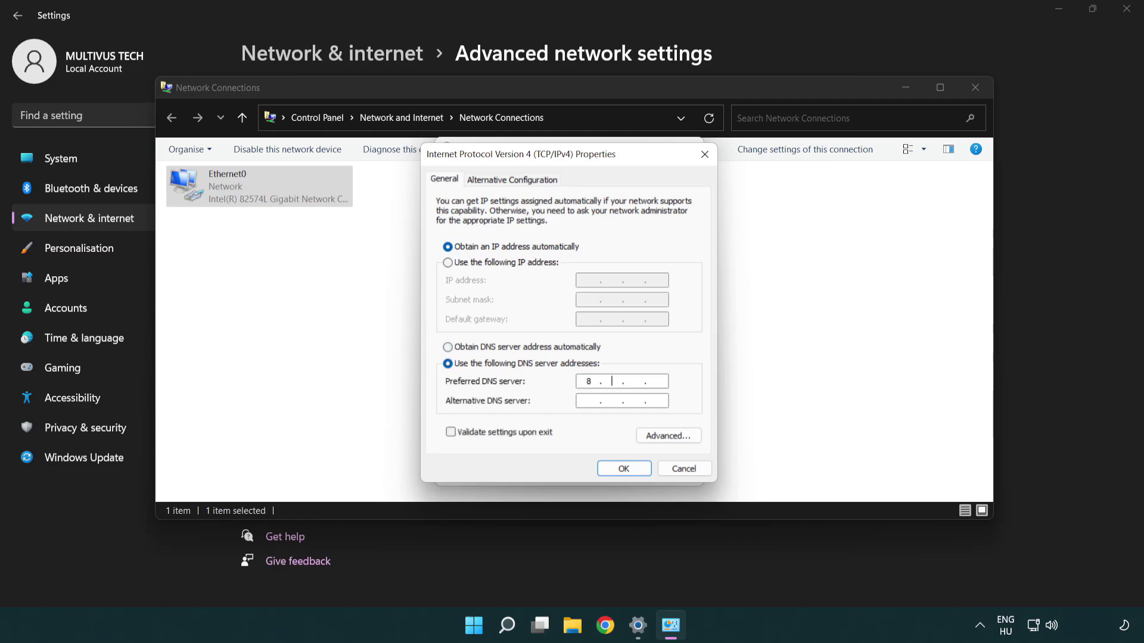
{"action": "type", "text": "8.8."}
{"action": "type", "text": "8"}
{"action": "type", "text": "8.8."}
{"action": "type", "text": "4.4"}
{"action": "left_click", "coordinate": [623, 469]}
Close Ethernet0 Properties, Network Connections and Settings, then show the Start menu power options.
{"action": "left_click", "coordinate": [614, 473]}
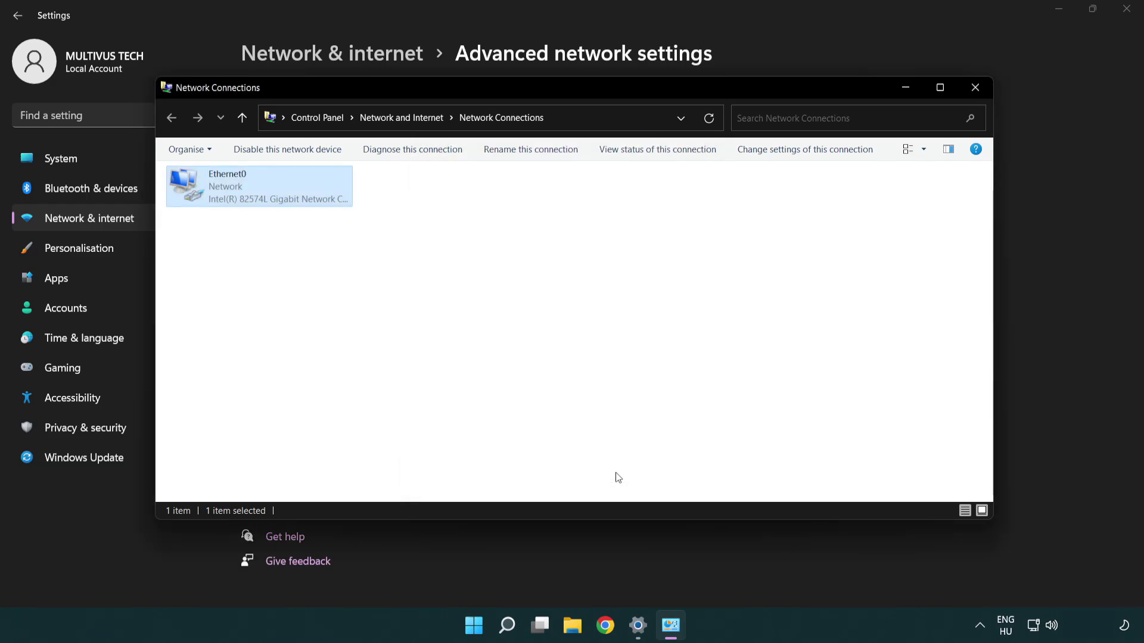
{"action": "left_click", "coordinate": [976, 87]}
{"action": "left_click", "coordinate": [1126, 11]}
{"action": "left_click", "coordinate": [507, 624]}
{"action": "left_click", "coordinate": [758, 575]}
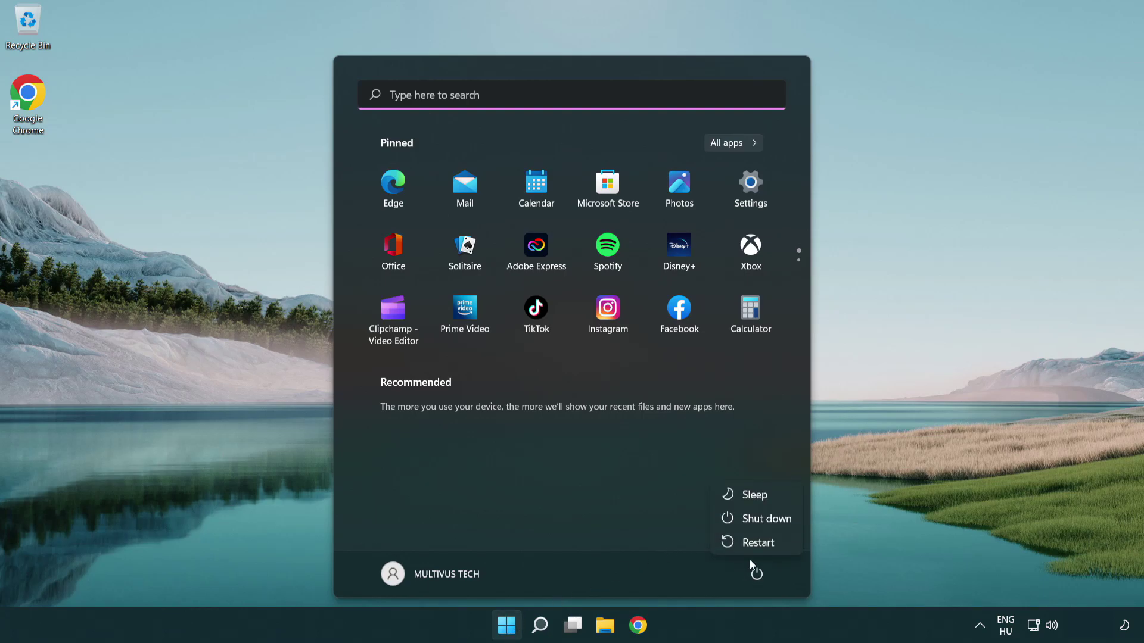